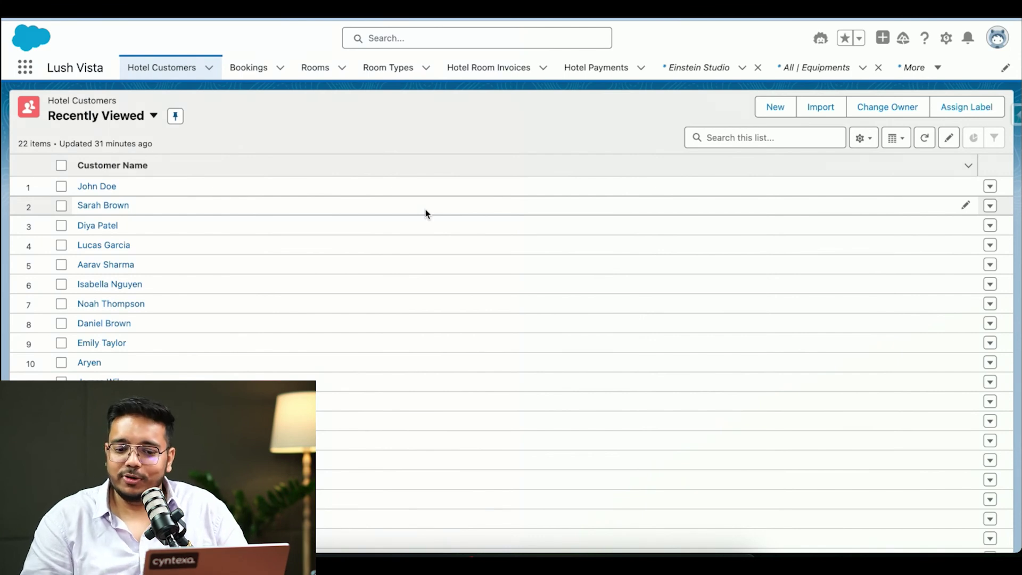
# Open the Einstein Copilot panel from the Recently Viewed Hotel Customers list
pyautogui.click(820, 40)
# Ask Einstein to 'Summarize Hotel customer' for the first customer by name, then draft a second-customer prompt
pyautogui.click(856, 528)
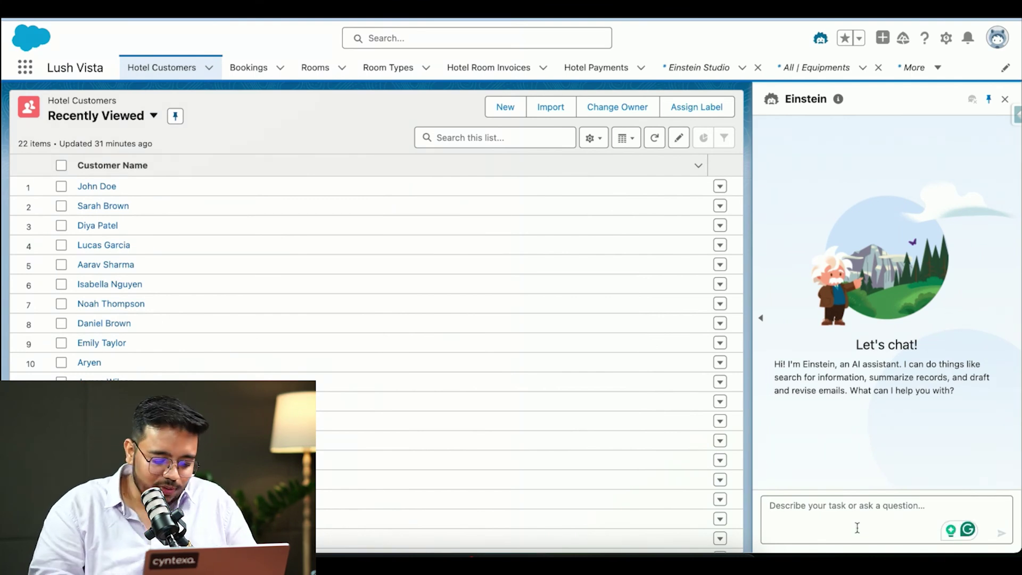
pyautogui.write('Summarize')
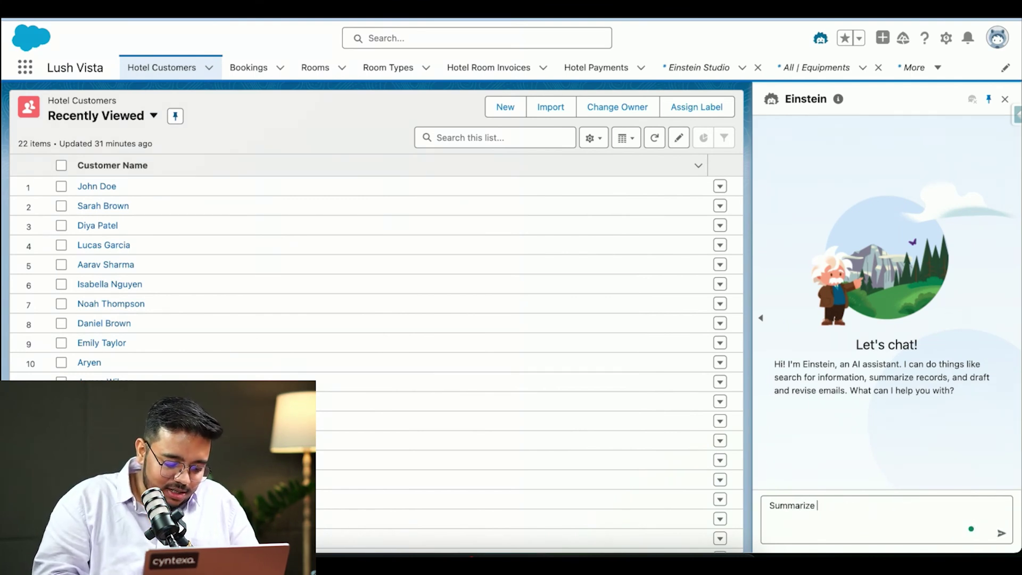
pyautogui.write(' Hitel')
pyautogui.press('BackSpace')
pyautogui.press('BackSpace')
pyautogui.press('BackSpace')
pyautogui.press('BackSpace')
pyautogui.write('o')
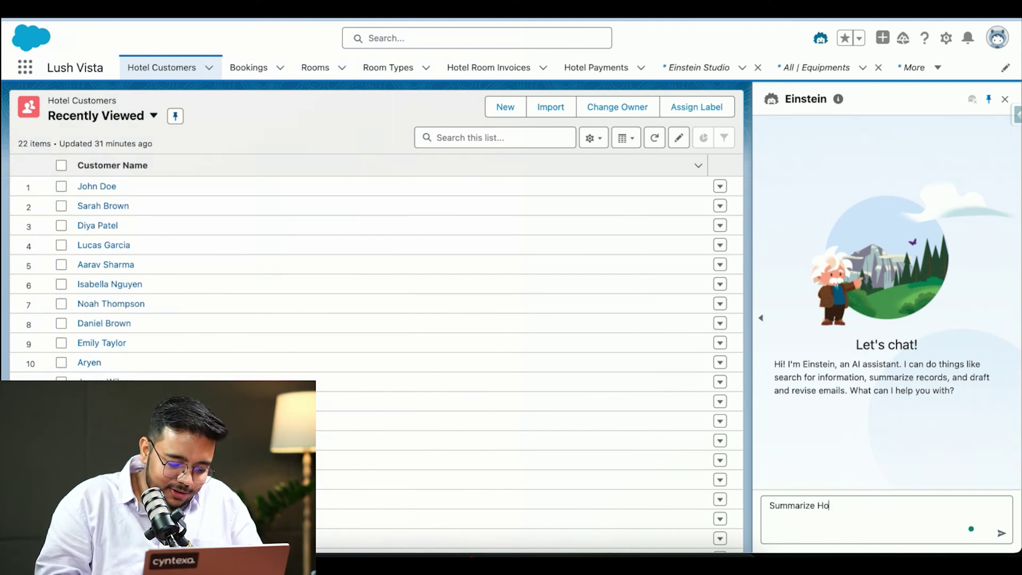
pyautogui.write('tel customer ')
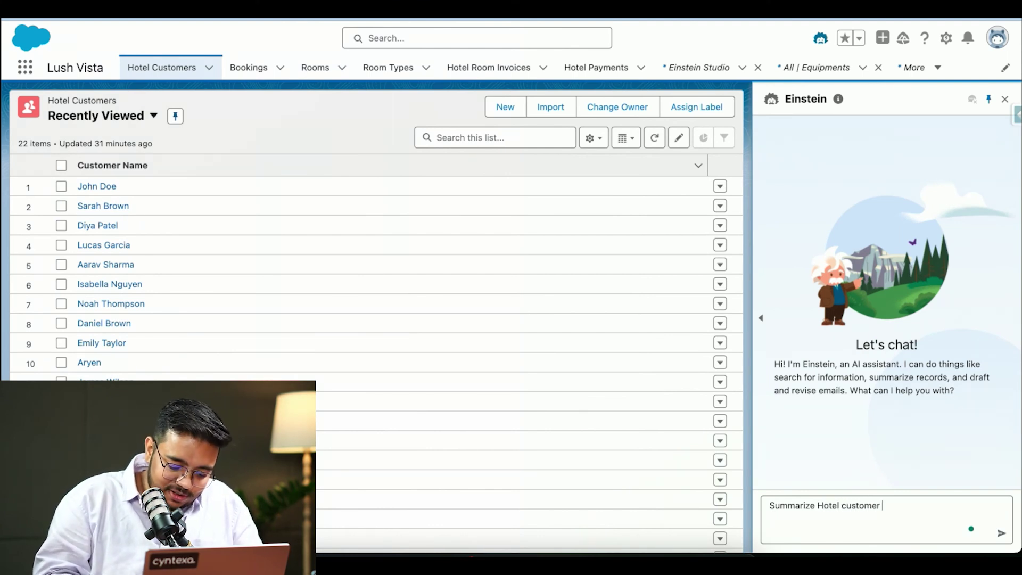
pyautogui.write('"John')
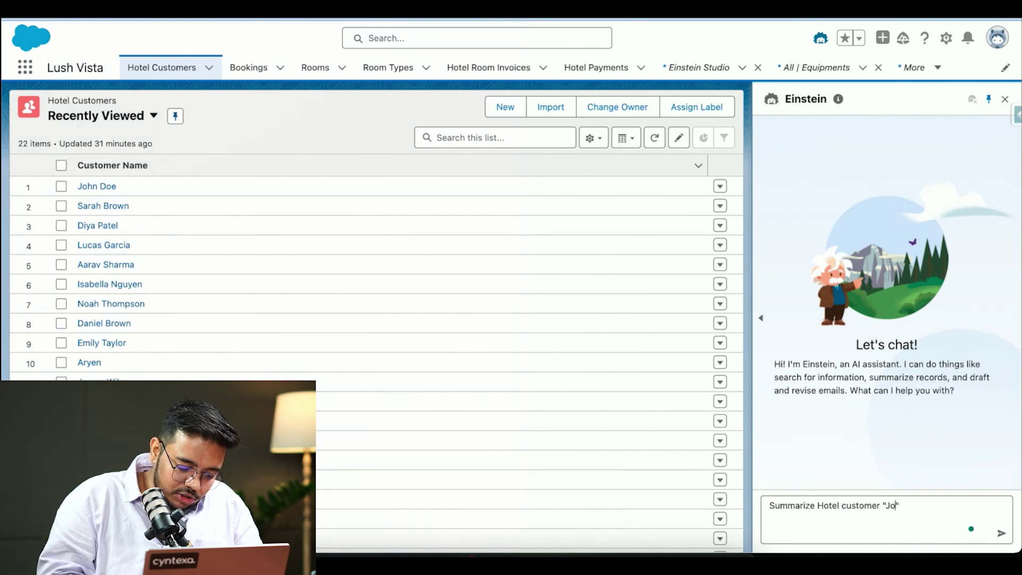
pyautogui.write(' Dod')
pyautogui.press('BackSpace')
pyautogui.write('e')
pyautogui.press('Return')
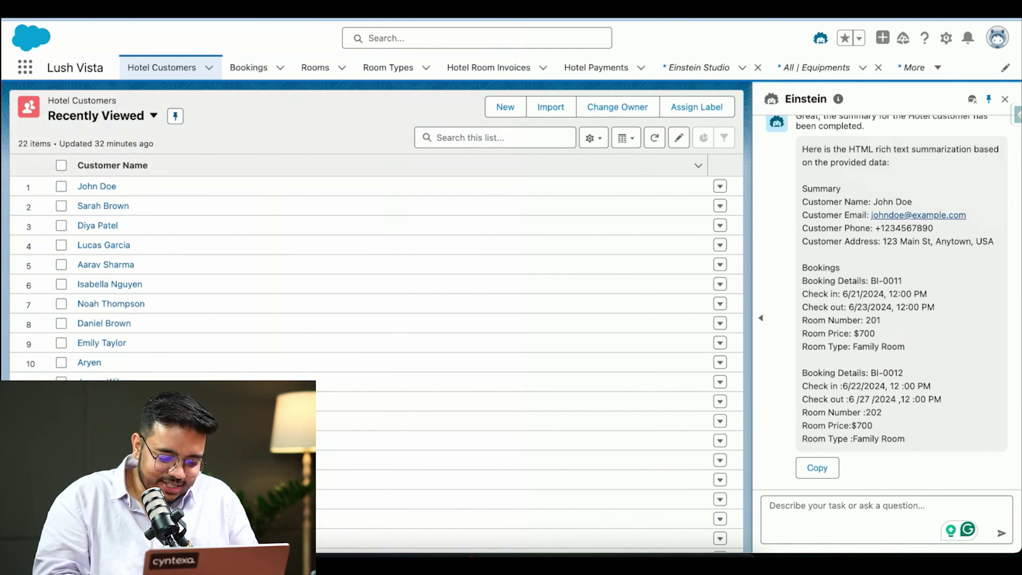
pyautogui.write('Summarize ')
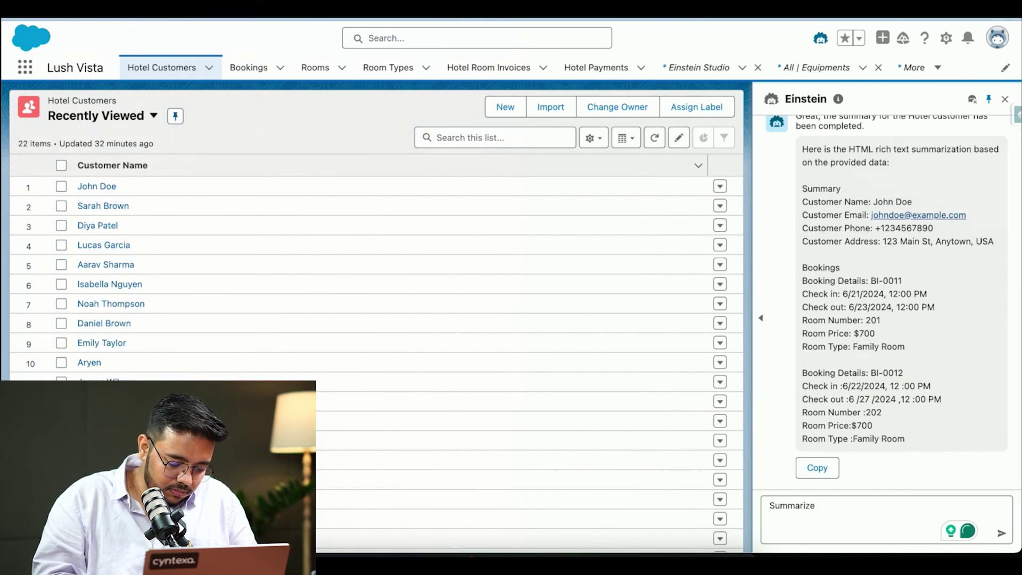
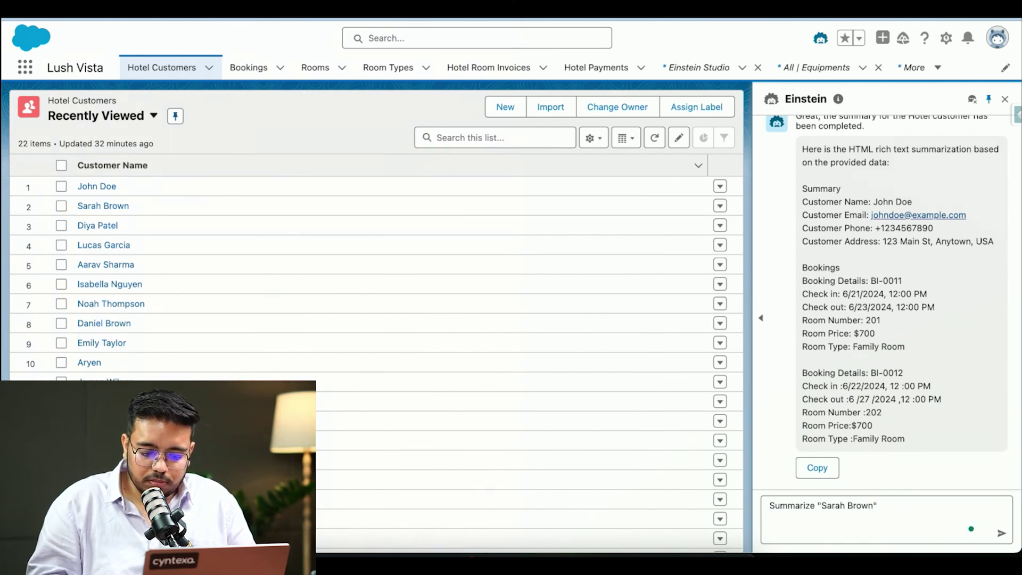
# Send the 'Summarize' request for the second customer, then reload the page
pyautogui.press('Return')
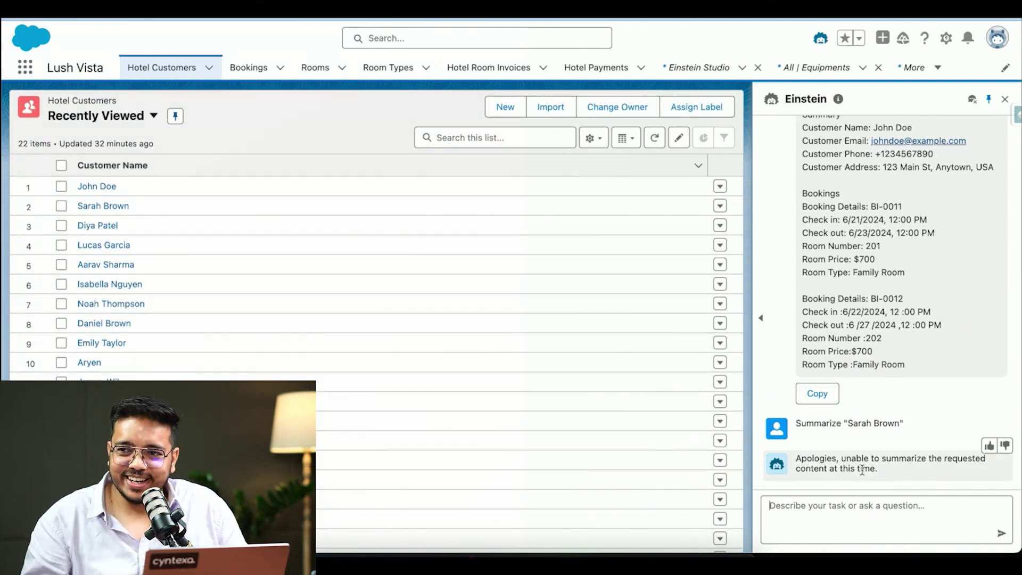
pyautogui.hotkey('ctrl', 'r')
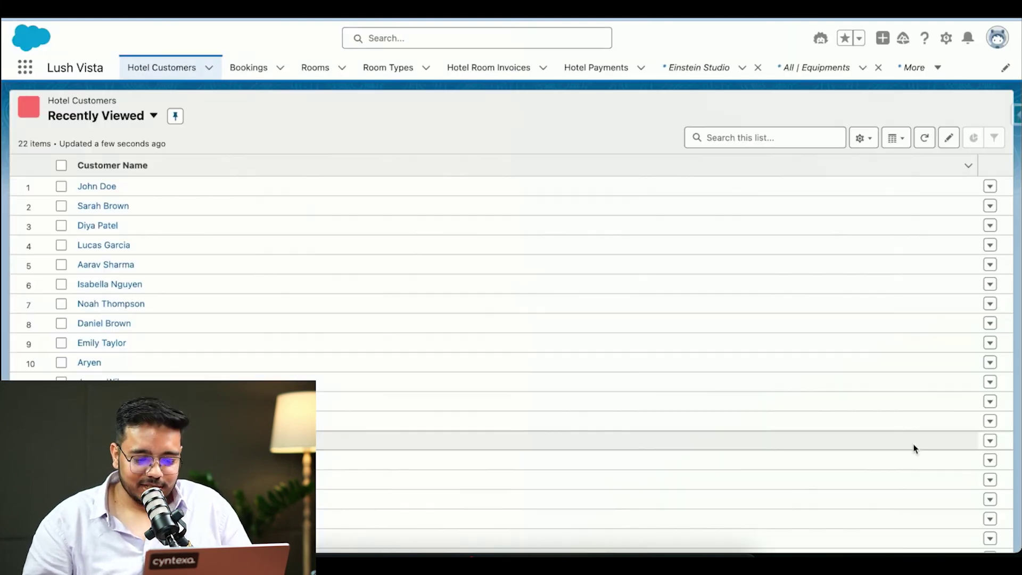
# Reopen Einstein, ask 'Summarize Hotel Customer' for the second customer, then search 'sar' globally
pyautogui.click(820, 38)
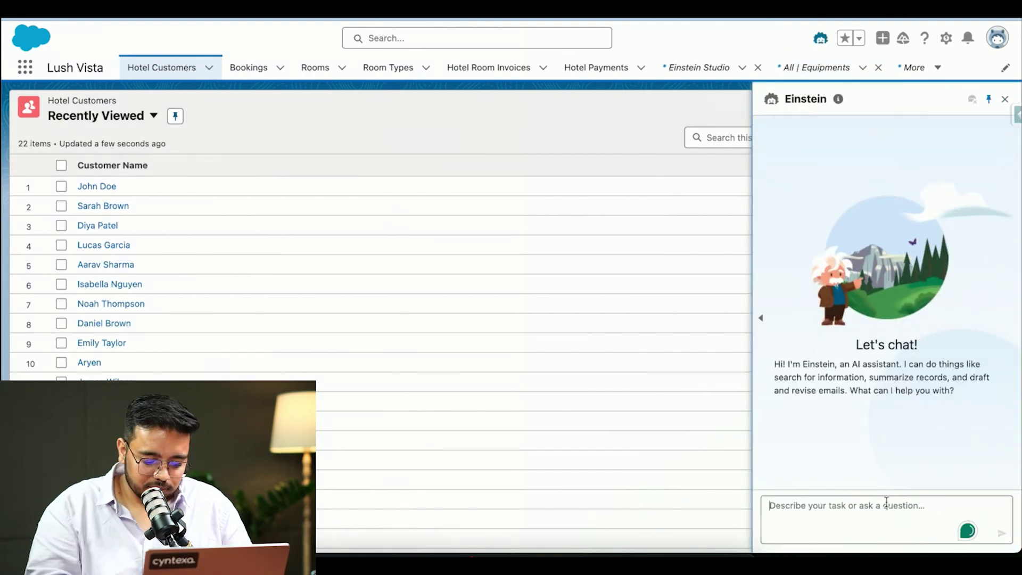
pyautogui.write('Summarize Hotel Custo')
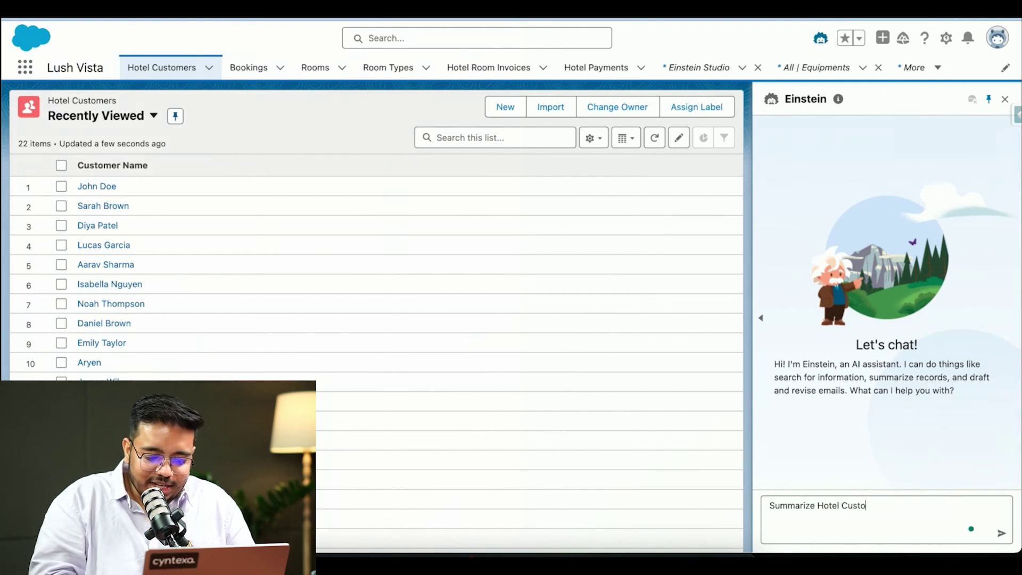
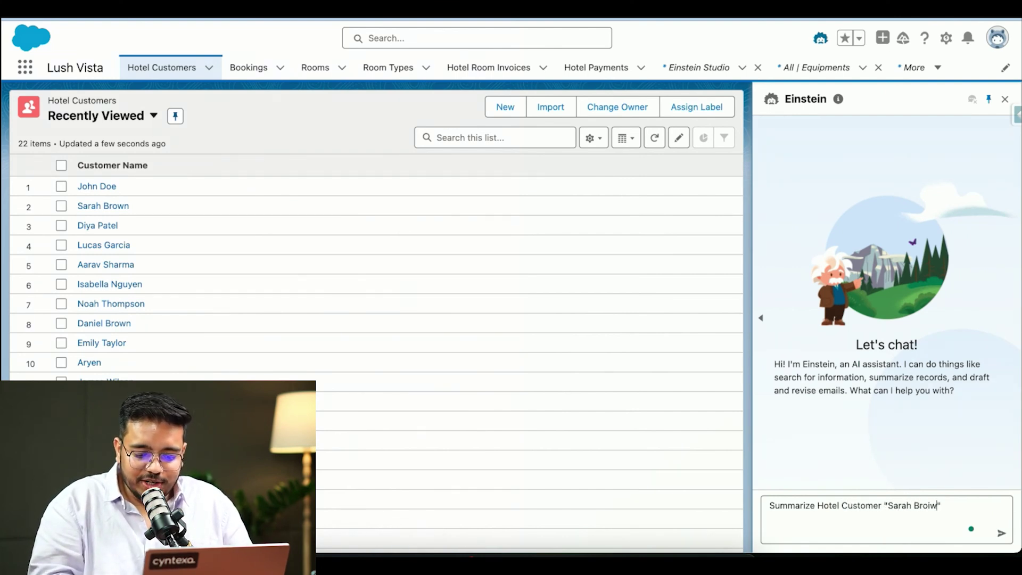
pyautogui.press('Return')
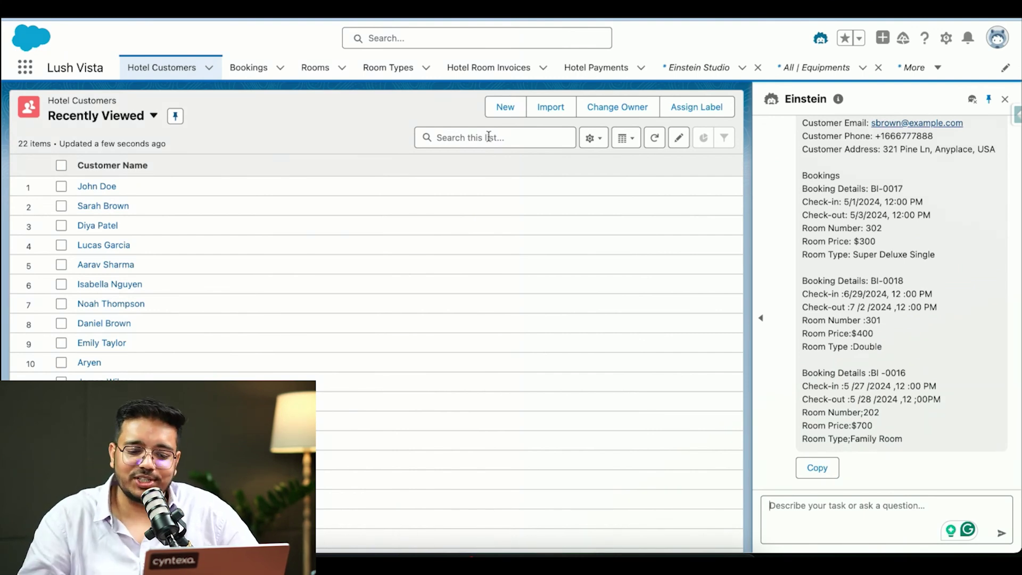
pyautogui.scroll(2, 839, 160)
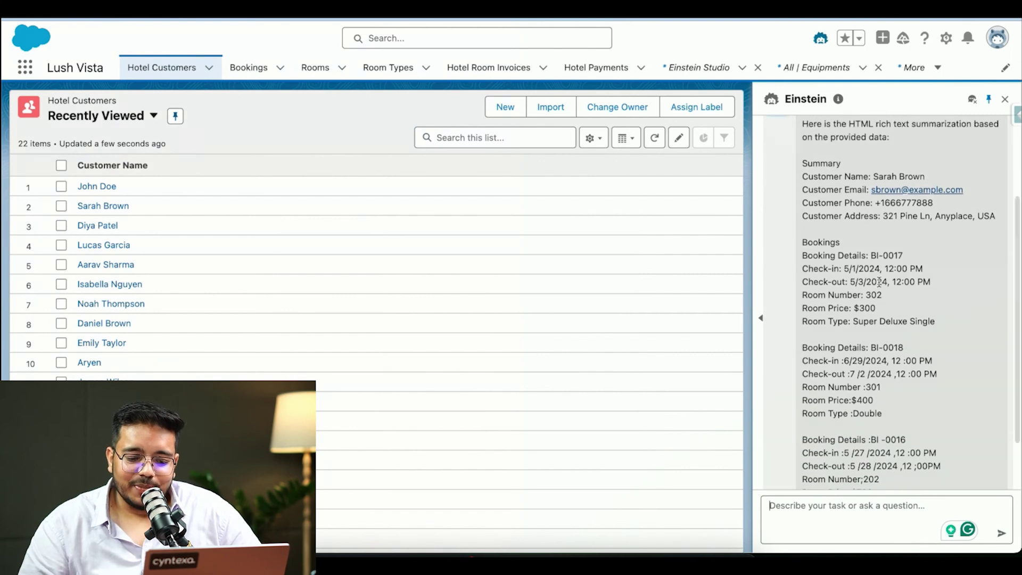
pyautogui.scroll(-2, 878, 282)
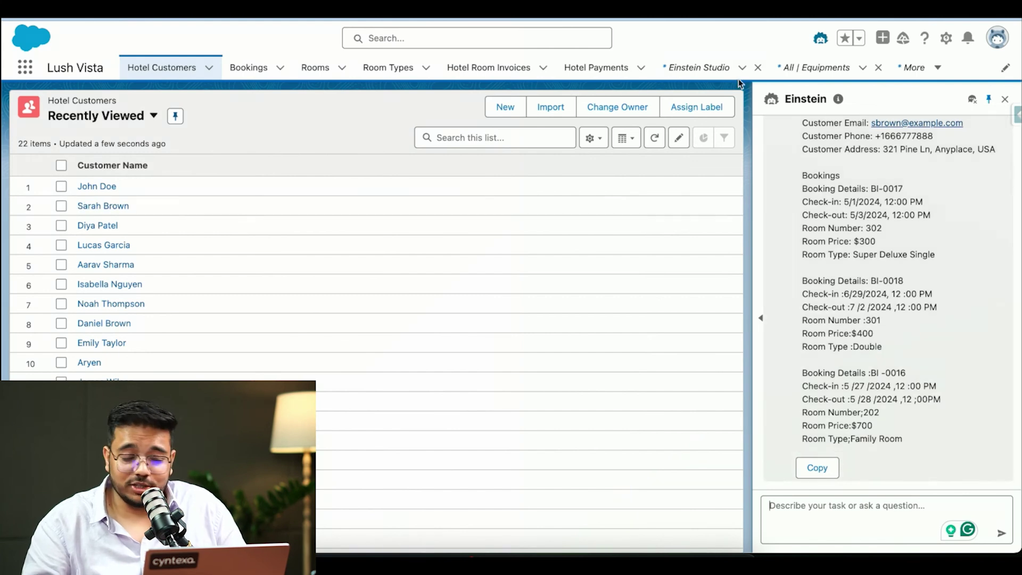
pyautogui.click(502, 36)
pyautogui.write('sara')
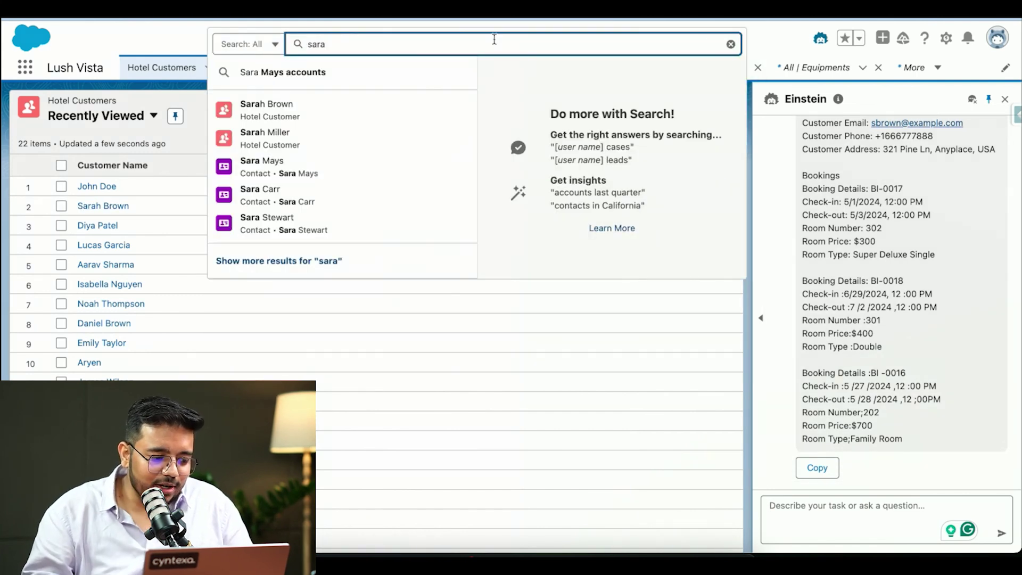
# Open the second customer's Hotel Customer record from search and view her related bookings
pyautogui.moveTo(256, 116)
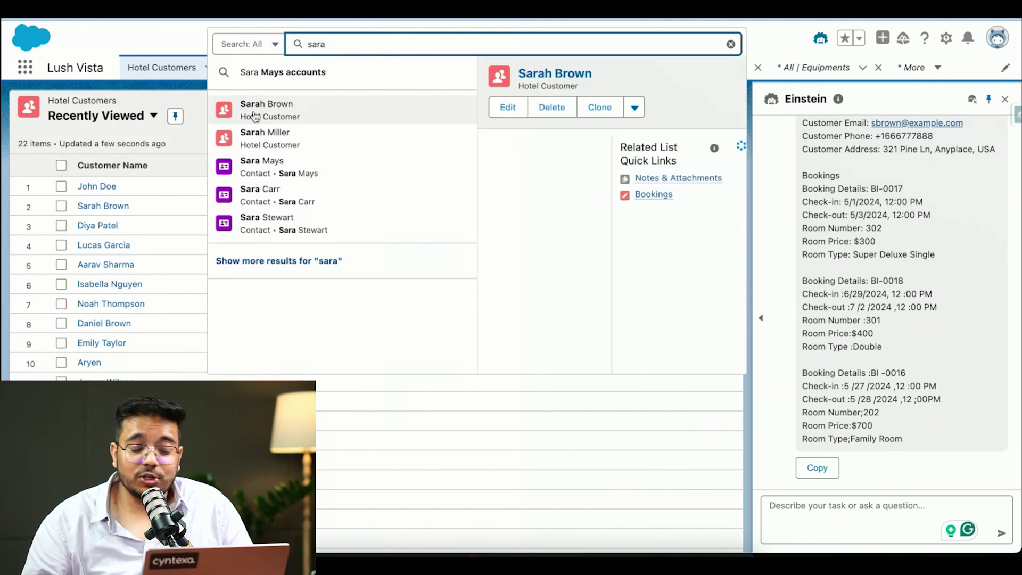
pyautogui.click(254, 112)
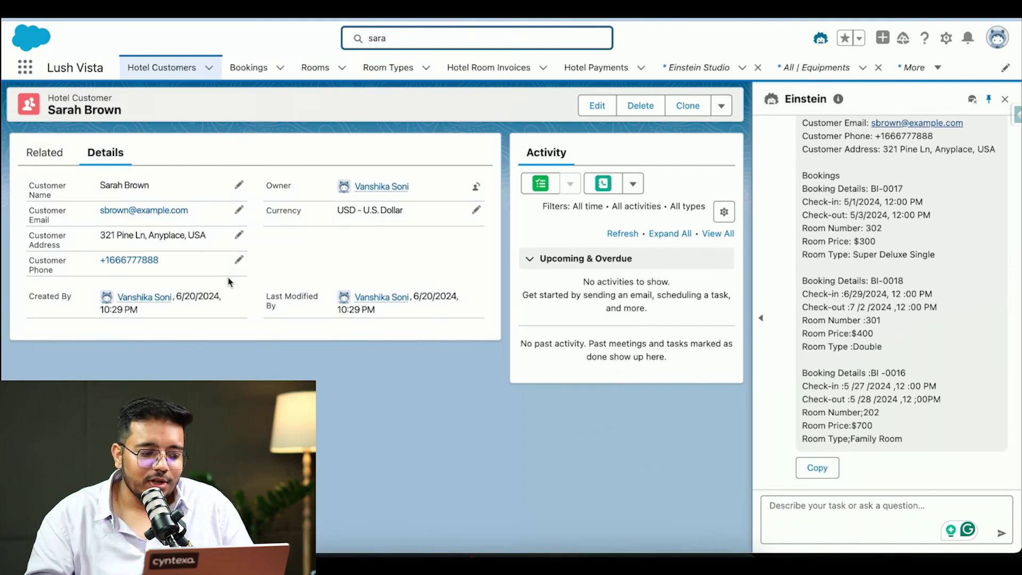
pyautogui.click(45, 152)
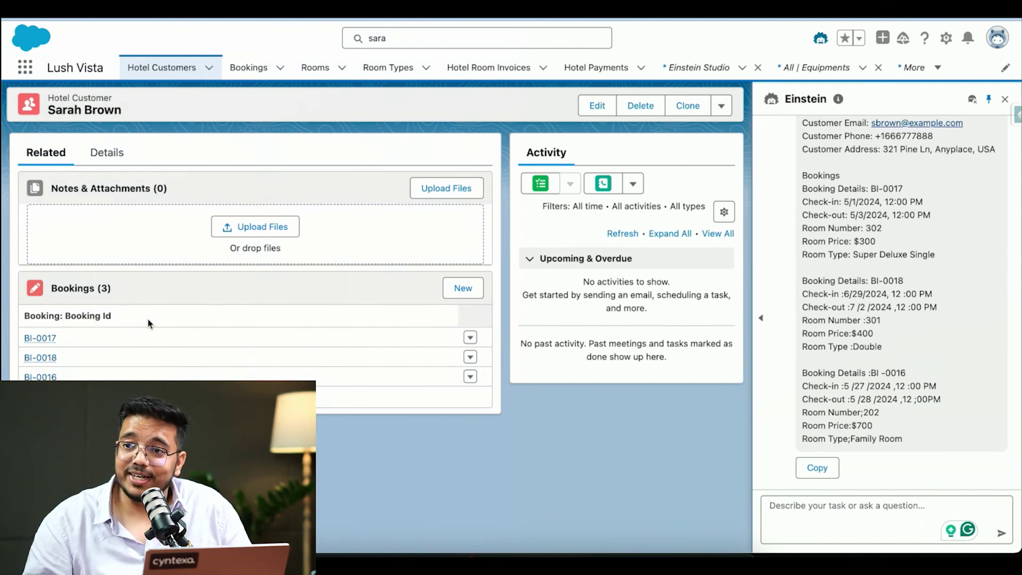
# Open booking BI-0018 for room 301, checking in 6/29/2024
pyautogui.click(44, 357)
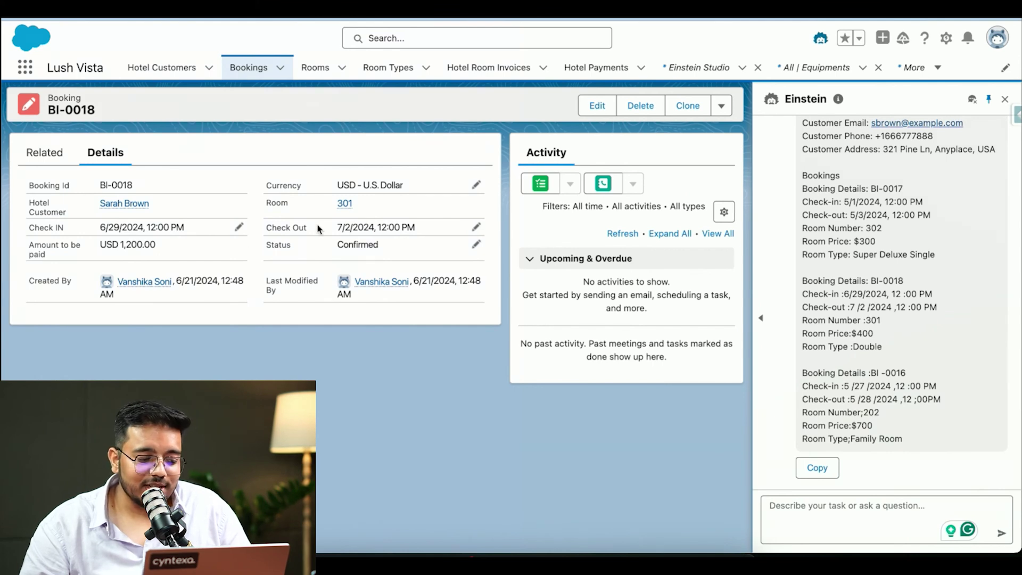
# Open the Room 301 record (Double, USD 400.00 per day), then move to the presentation slides
pyautogui.click(346, 205)
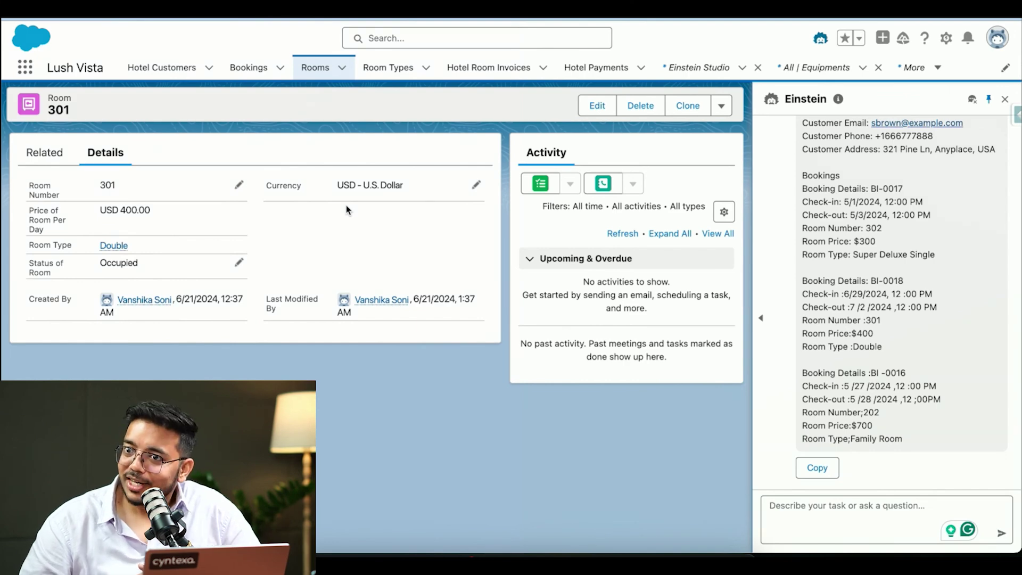
pyautogui.hotkey('ctrl', 'Left')
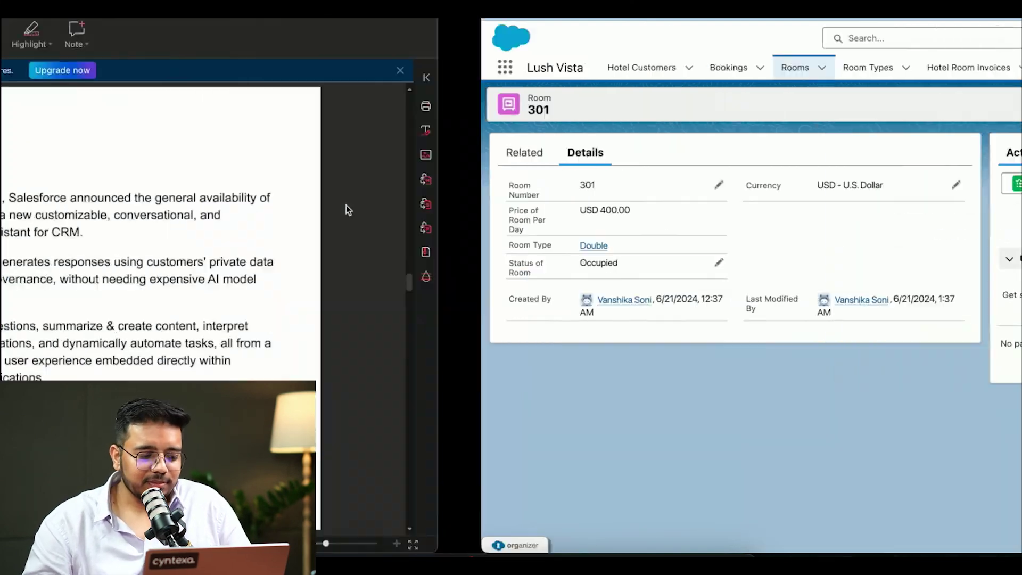